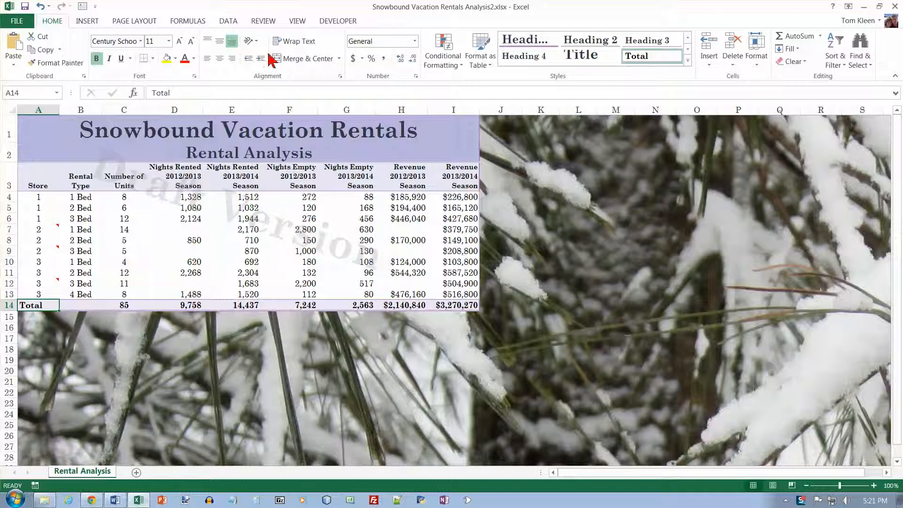
- Share the workbook by allowing changes by more than one user at the same time, and save it
left_click(264, 21)
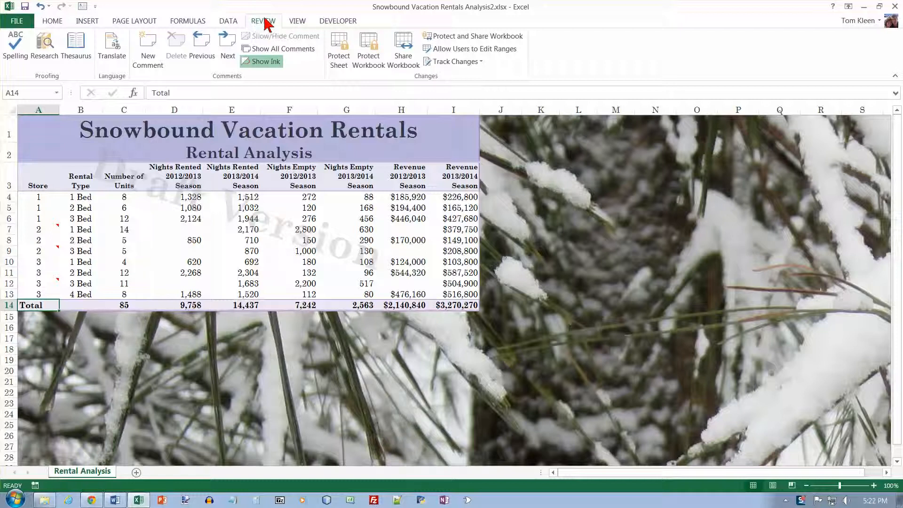
left_click(258, 63)
left_click(407, 48)
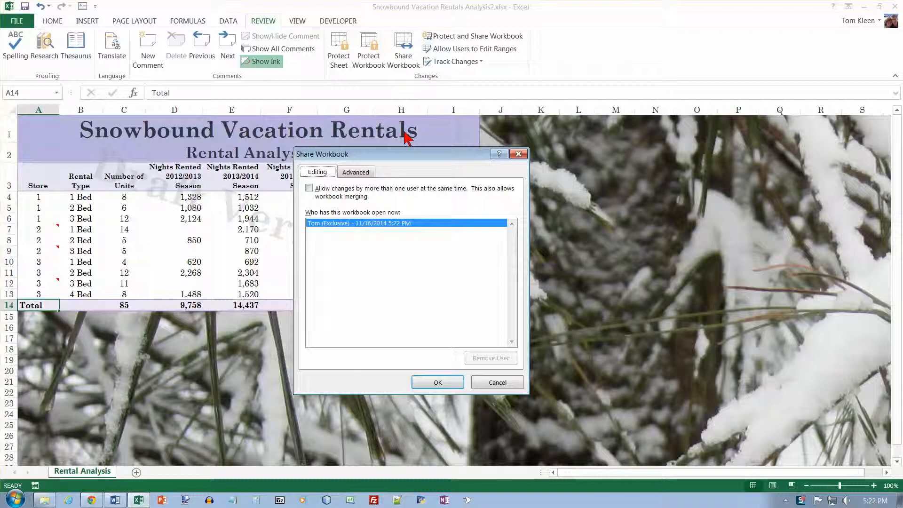
left_click(309, 188)
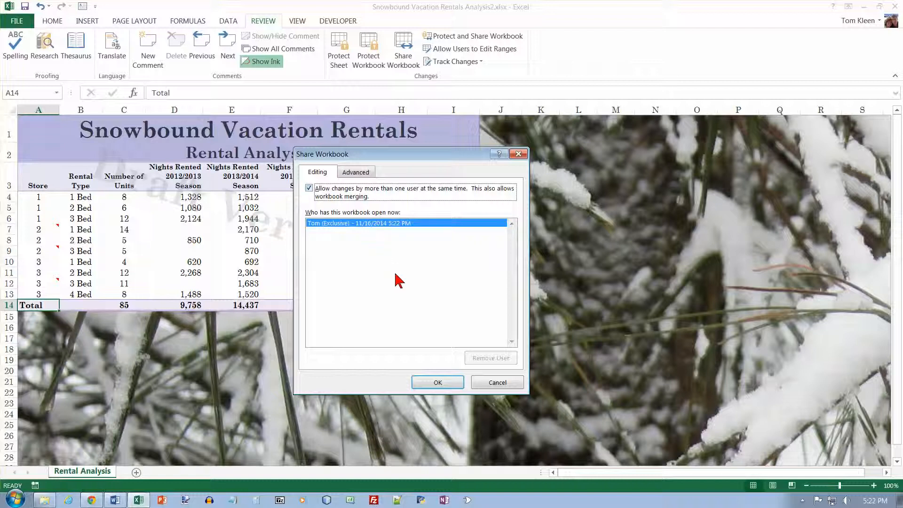
left_click(444, 383)
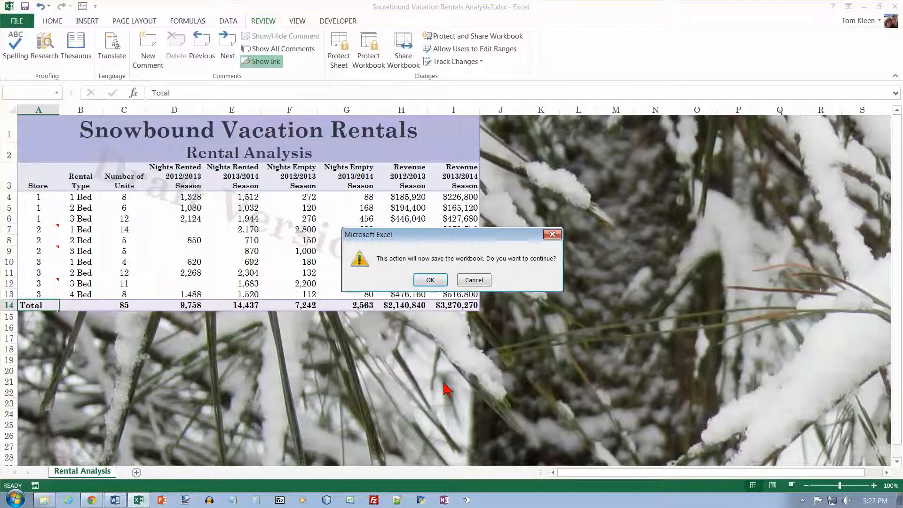
left_click(436, 282)
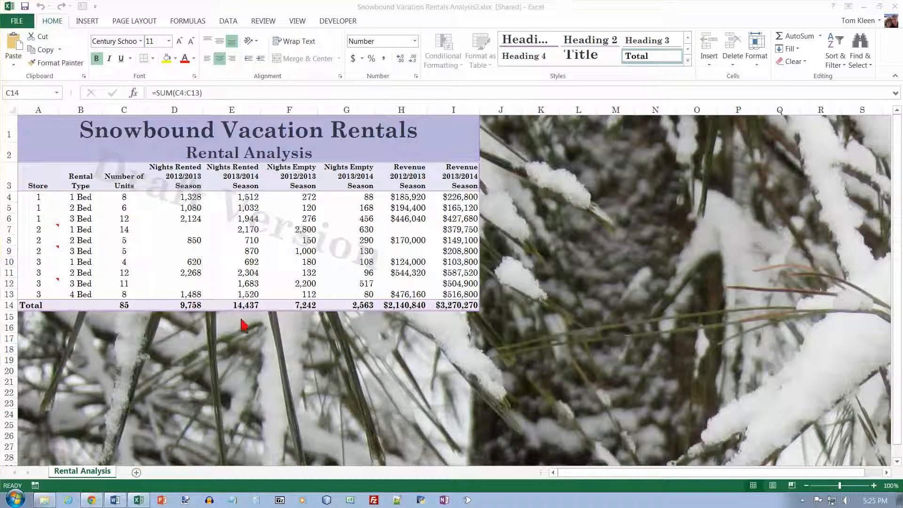
- Remove the workbook from shared use by disallowing simultaneous changes by multiple users, making it exclusive again
left_click(265, 22)
left_click(284, 62)
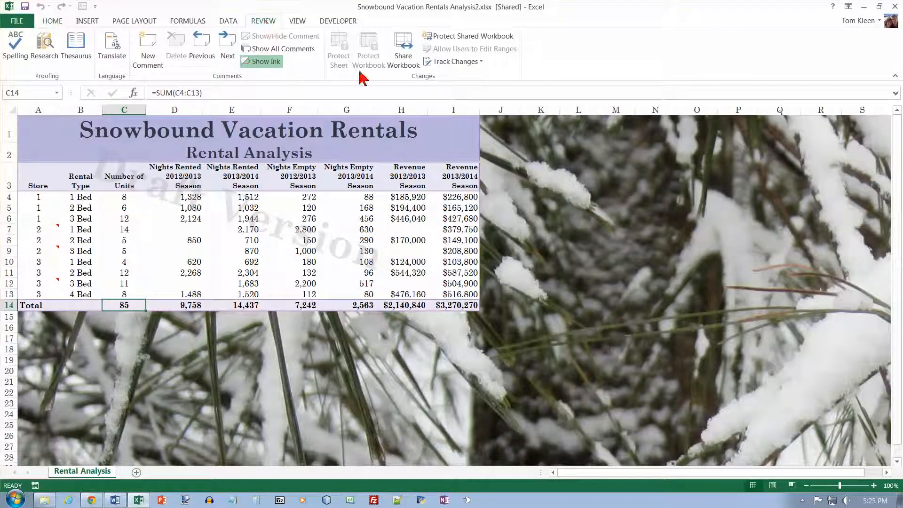
left_click(403, 52)
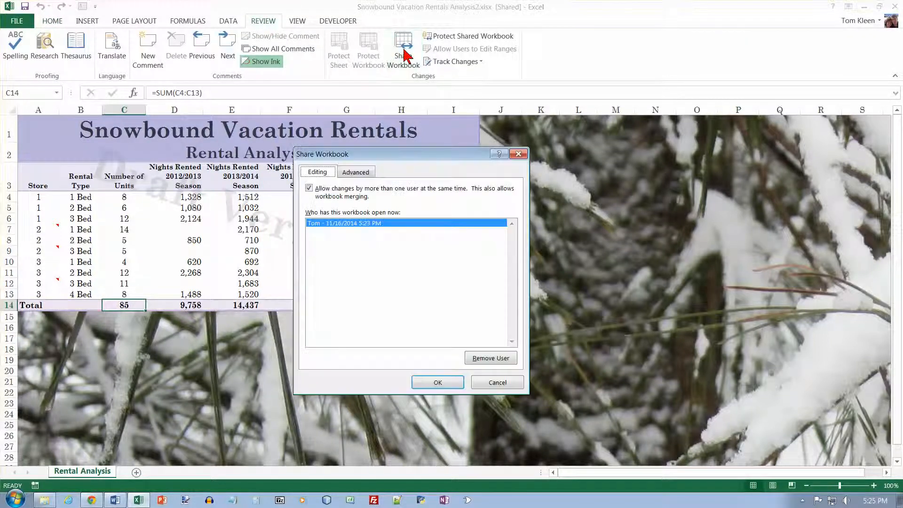
left_click(309, 188)
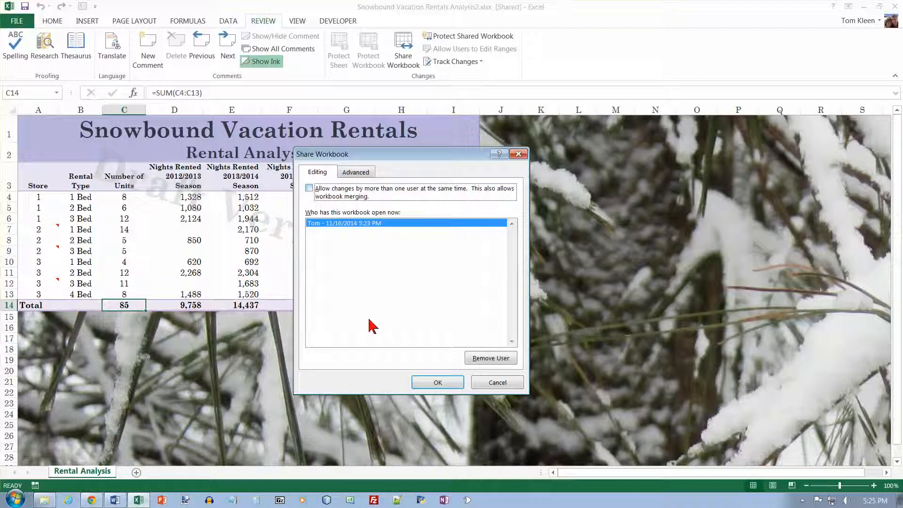
left_click(438, 383)
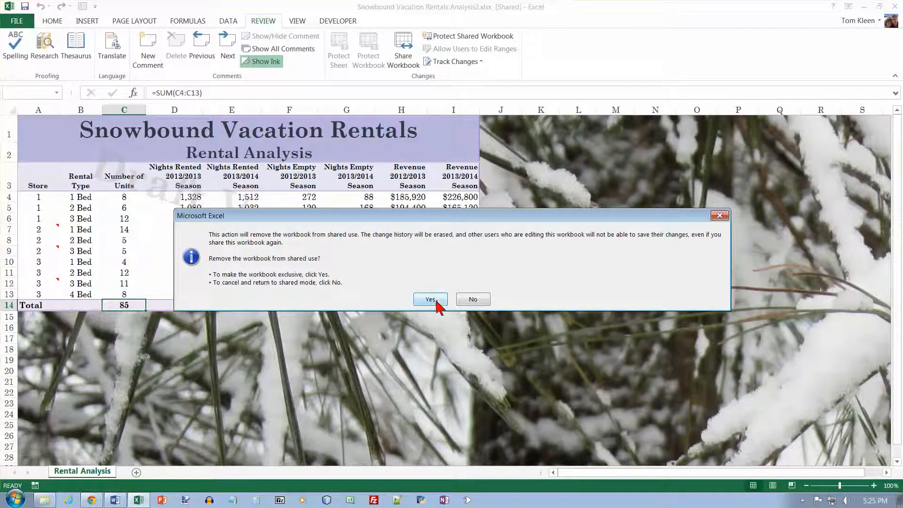
left_click(437, 304)
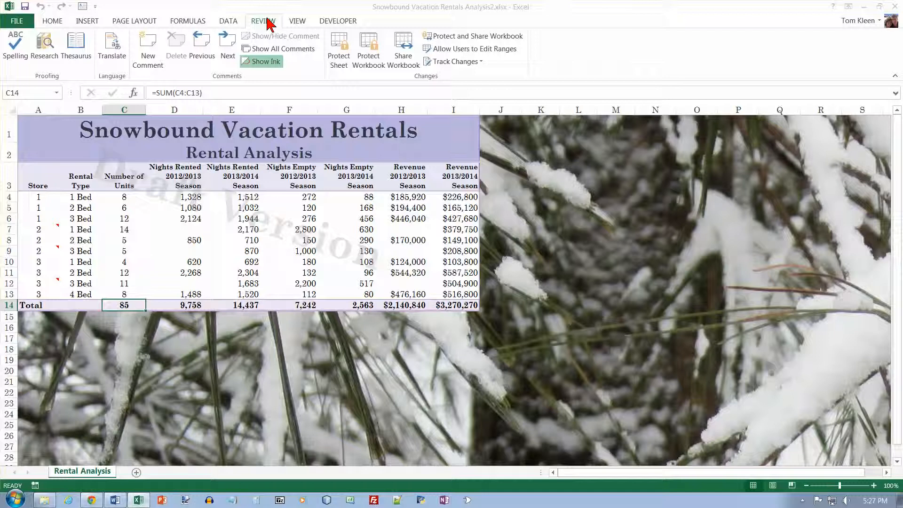
- Turn on tracking of changes while editing, with the When filter off, and save the workbook
left_click(481, 63)
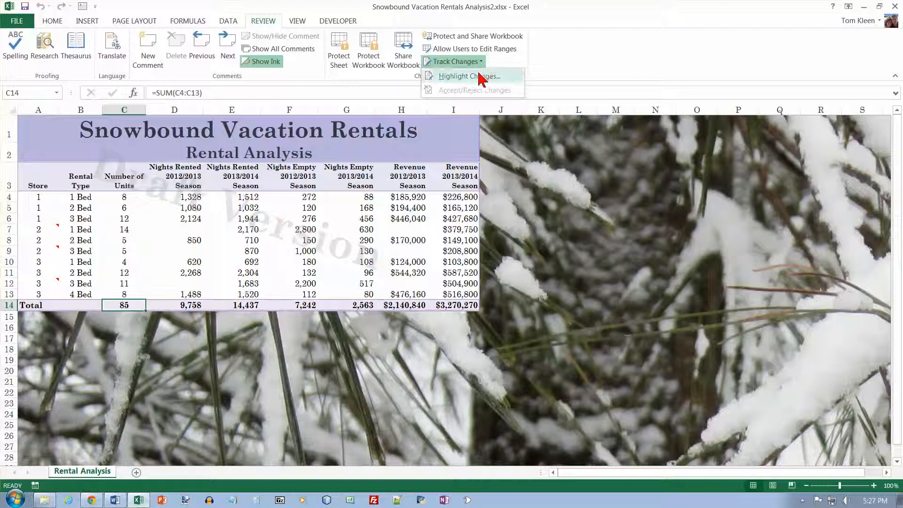
left_click(484, 77)
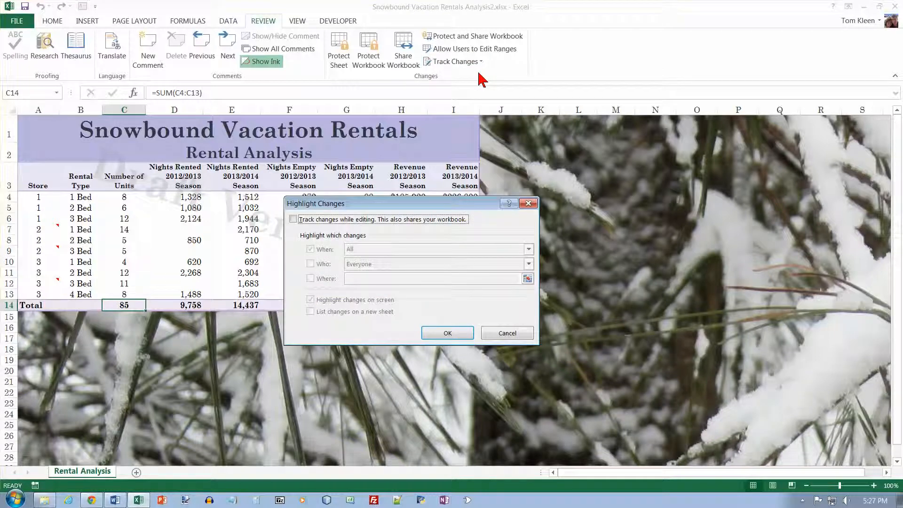
left_click(293, 220)
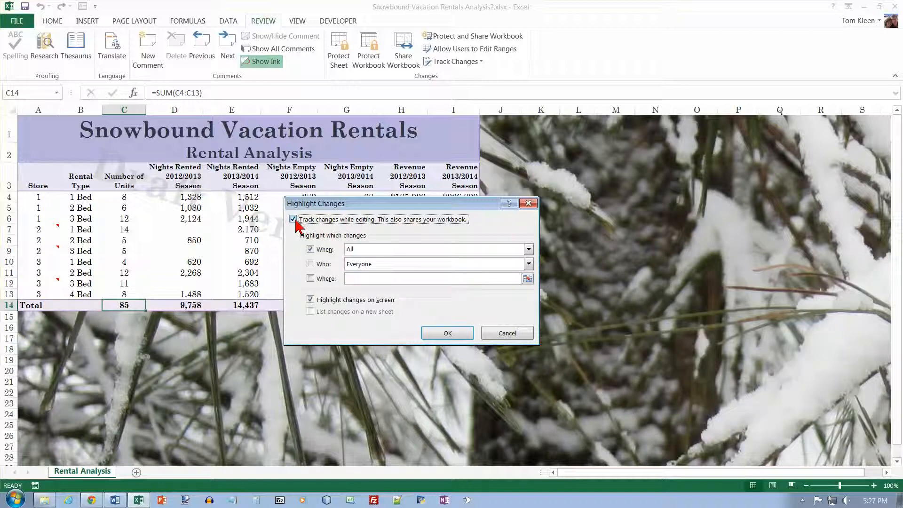
left_click(311, 250)
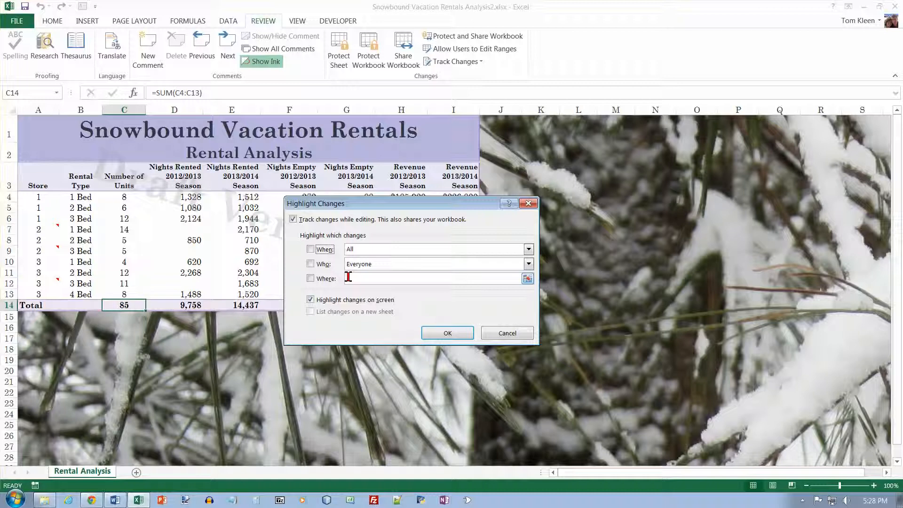
left_click(451, 333)
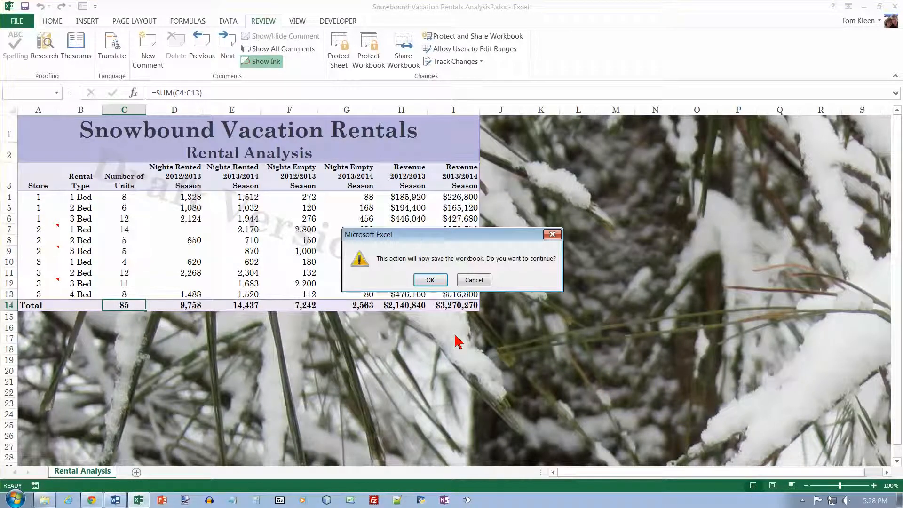
left_click(432, 283)
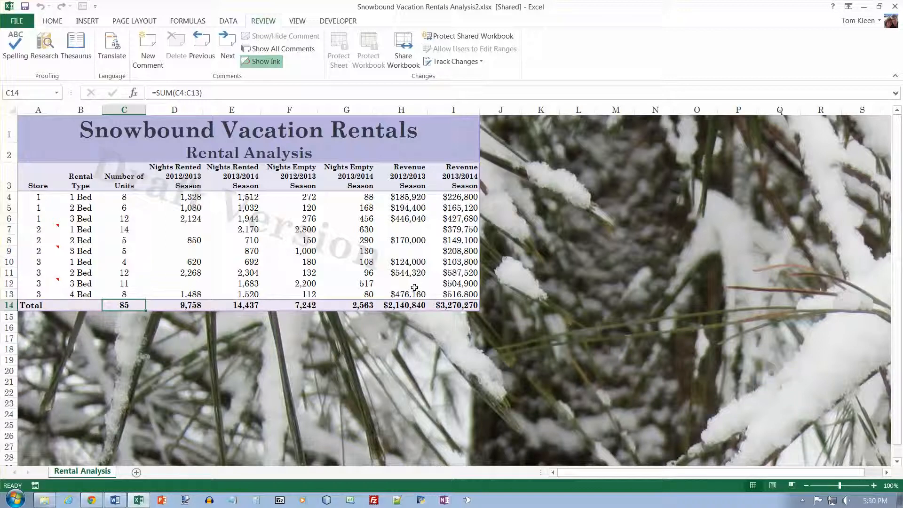
- Start an e-mail message with the workbook as an attachment, and close the message without sending it
key("alt+f")
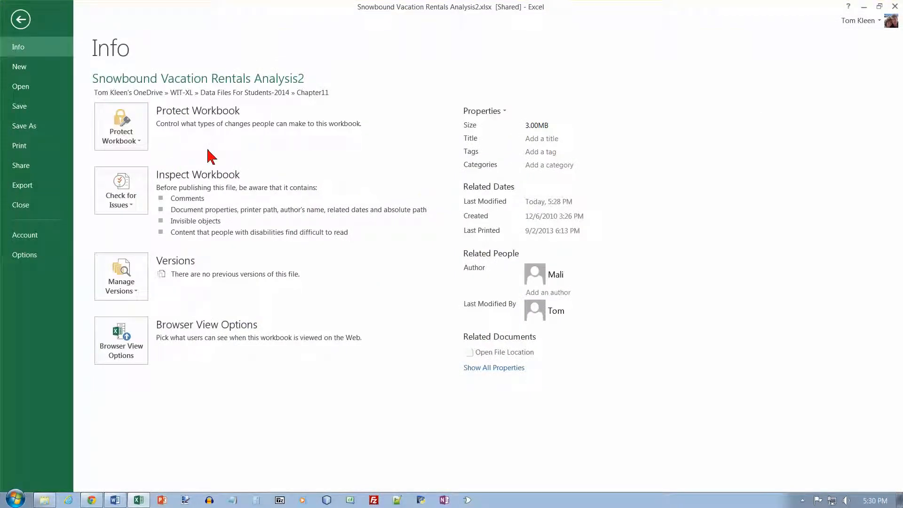
left_click(27, 172)
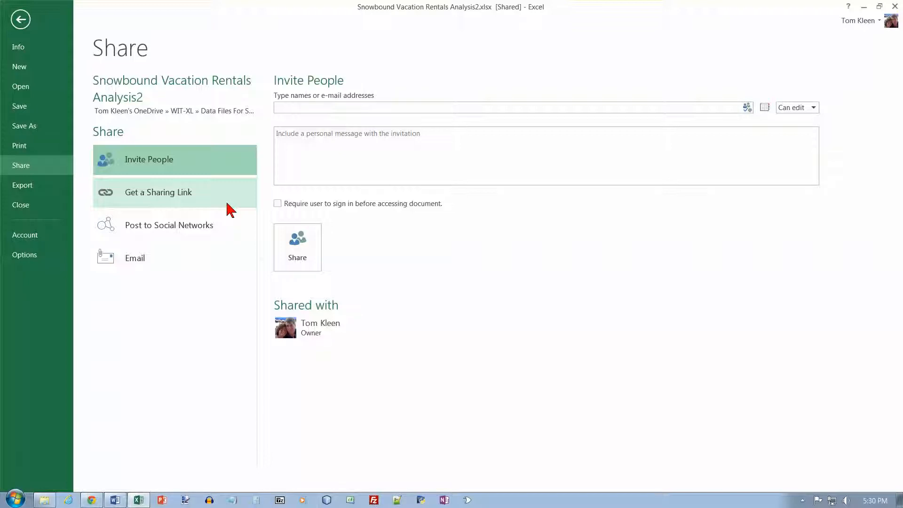
left_click(138, 262)
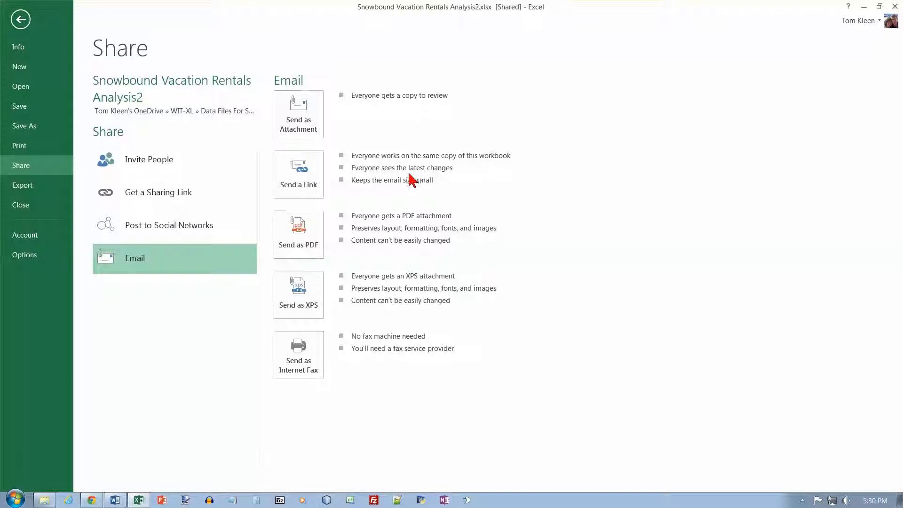
left_click(298, 118)
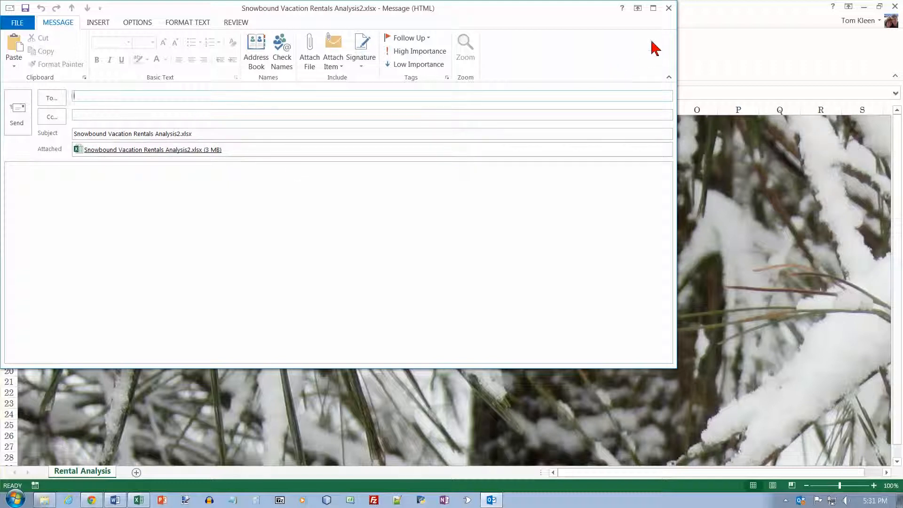
left_click(668, 8)
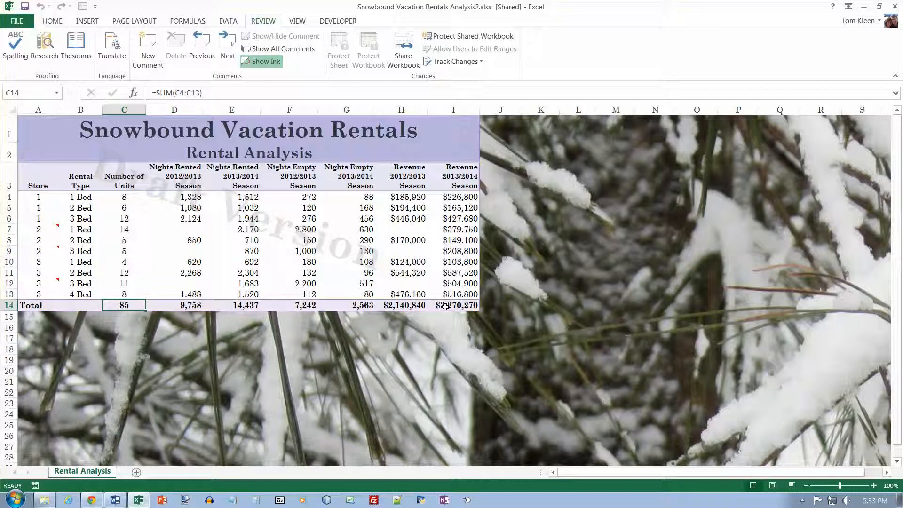
- Close the current workbook and open Snowbound Vacation Rentals Analysis1.xlsx for editing from the Chapter11 folder in Data Files For Students-2014
left_click(19, 22)
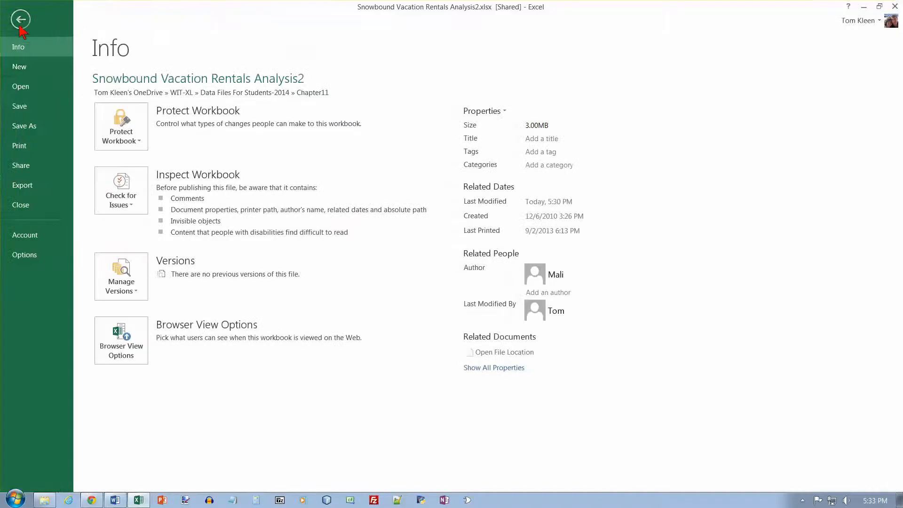
left_click(22, 204)
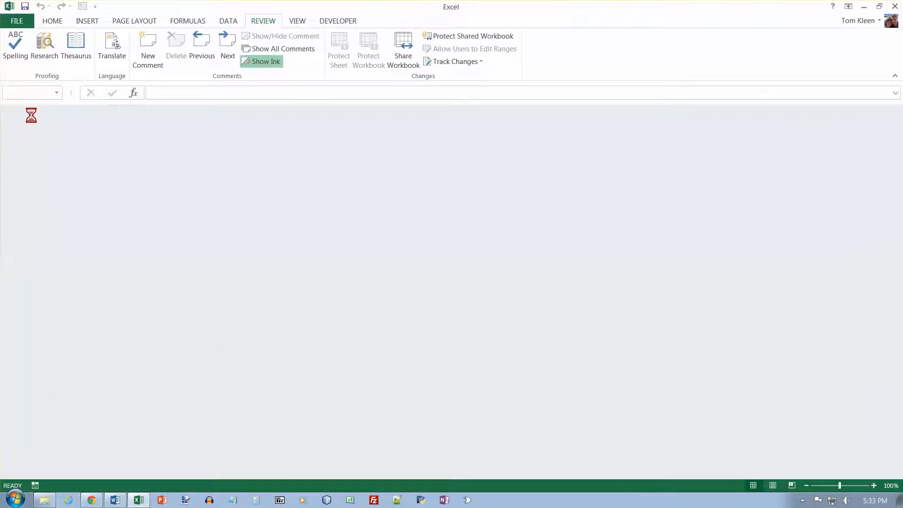
left_click(21, 20)
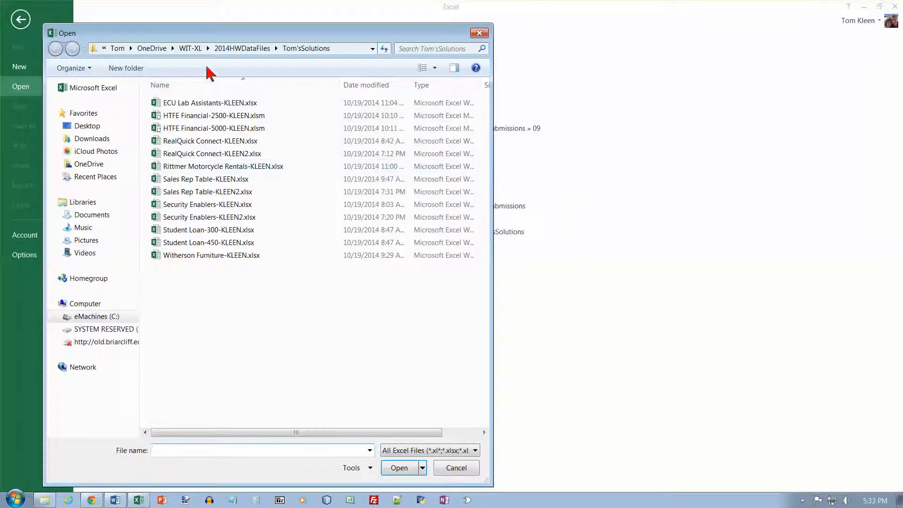
left_click(232, 50)
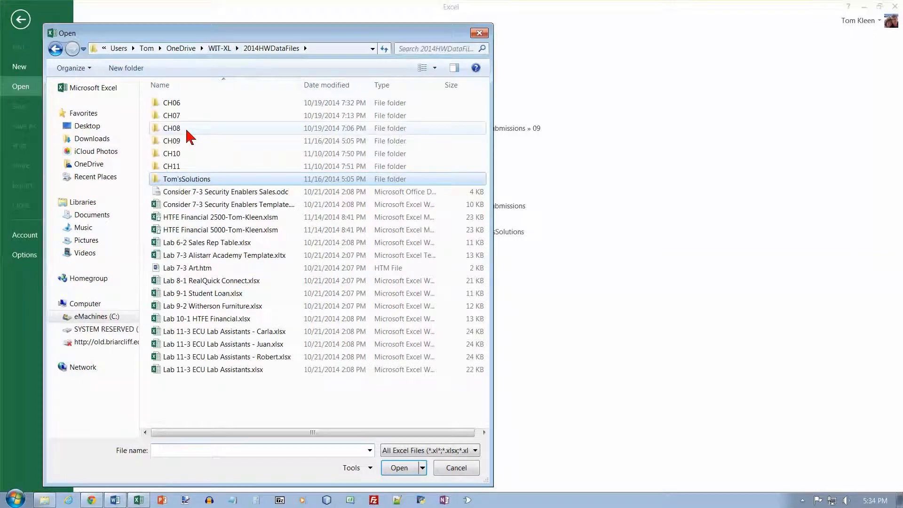
double_click(178, 166)
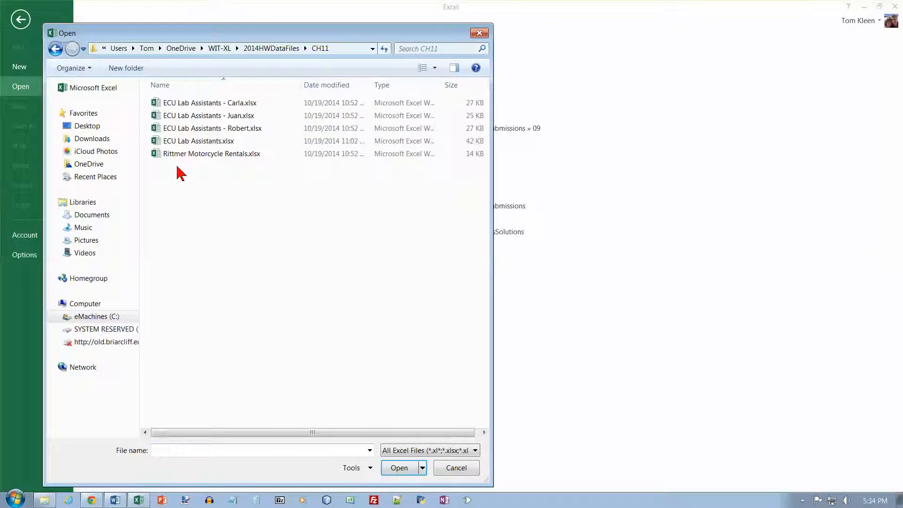
left_click(219, 49)
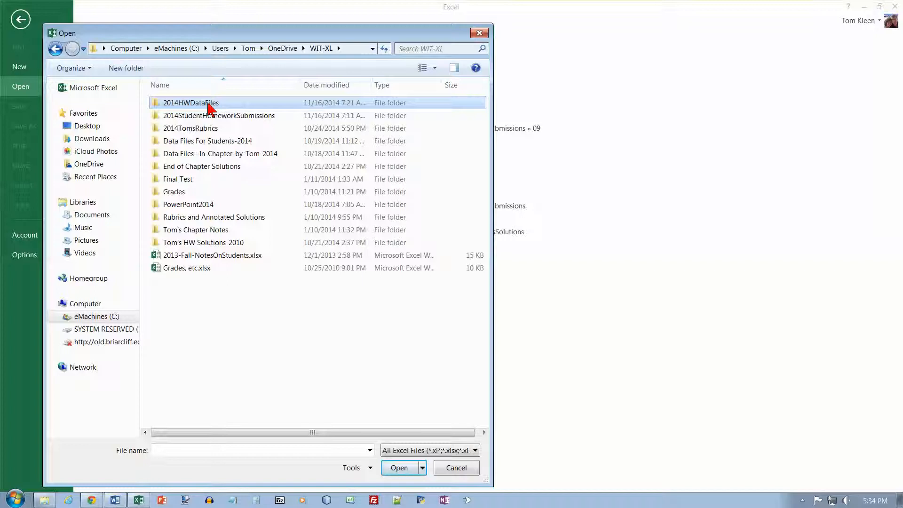
left_click(210, 142)
double_click(210, 142)
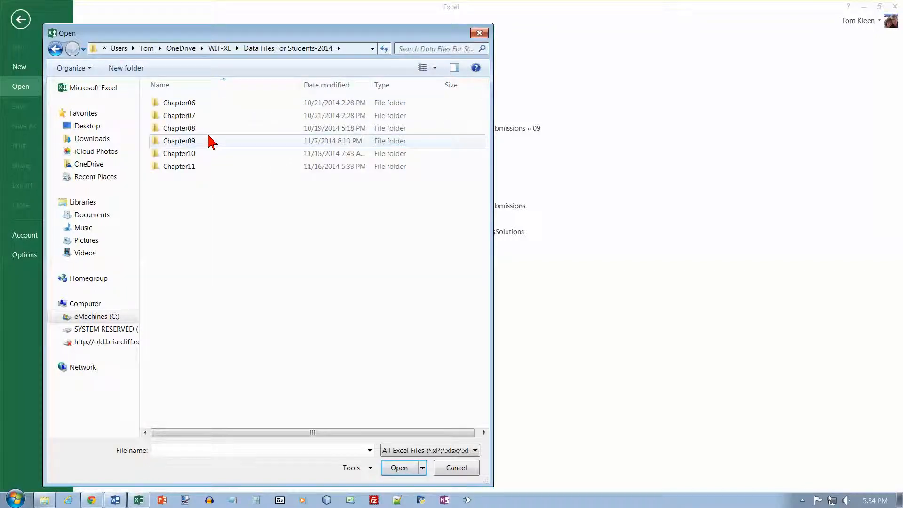
double_click(192, 168)
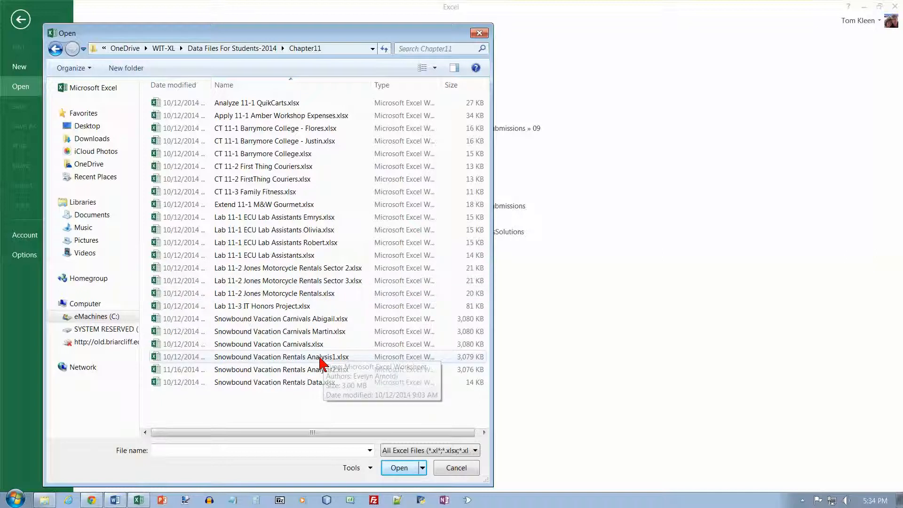
double_click(320, 357)
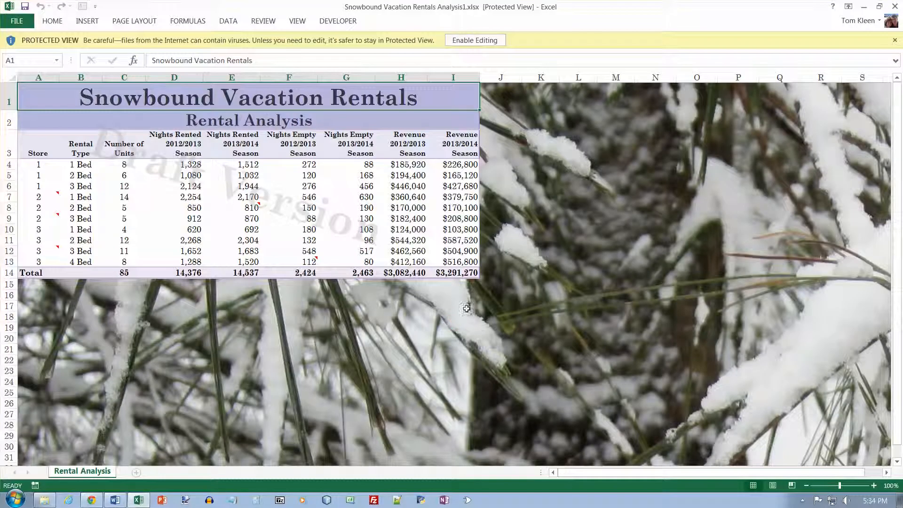
left_click(484, 40)
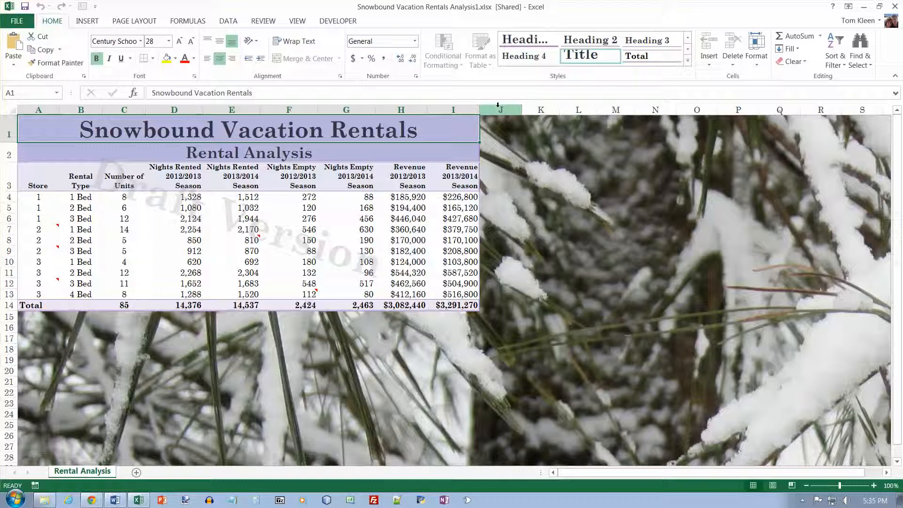
- Highlight everyone's tracked changes on screen with the When filter off, and read the change notes on the marked cells
left_click(265, 22)
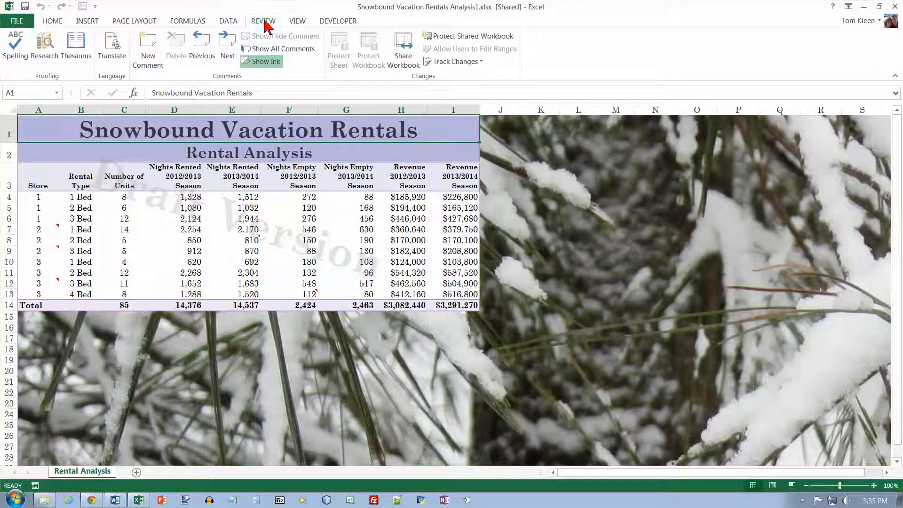
left_click(482, 62)
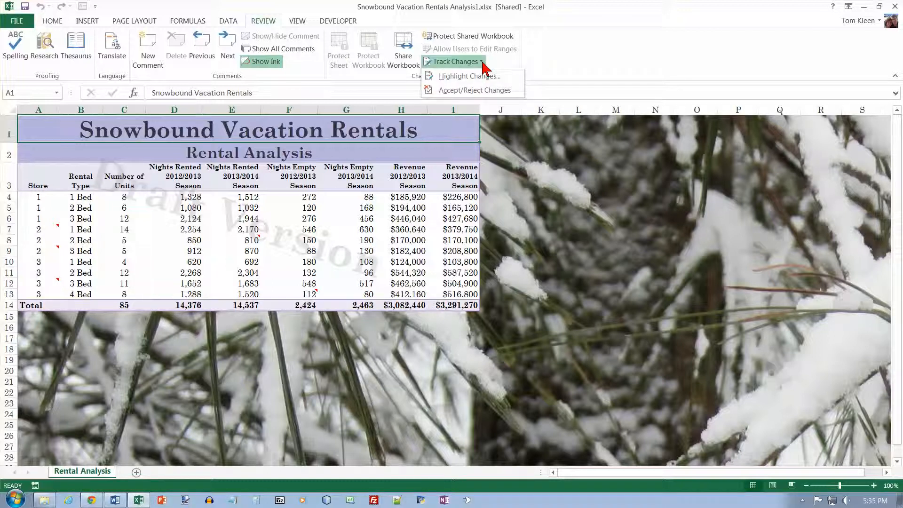
left_click(474, 77)
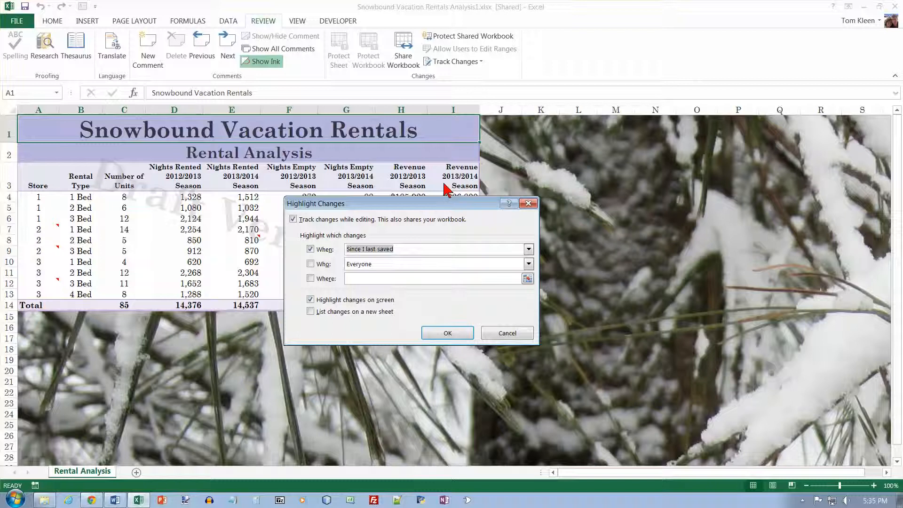
left_click(311, 249)
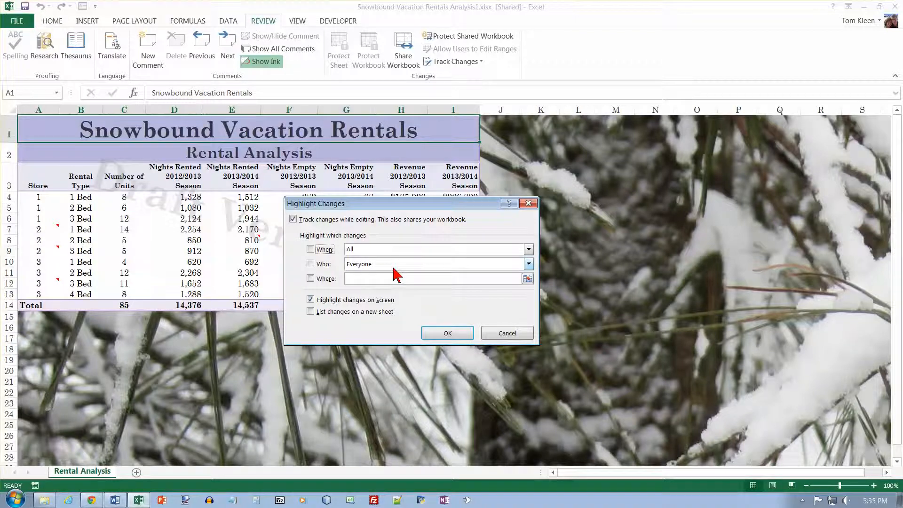
key("Return")
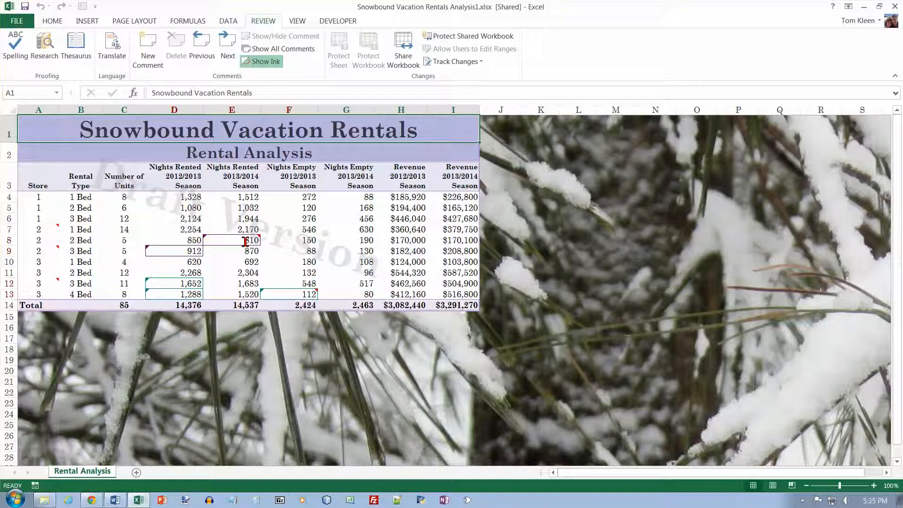
mouse_move(246, 241)
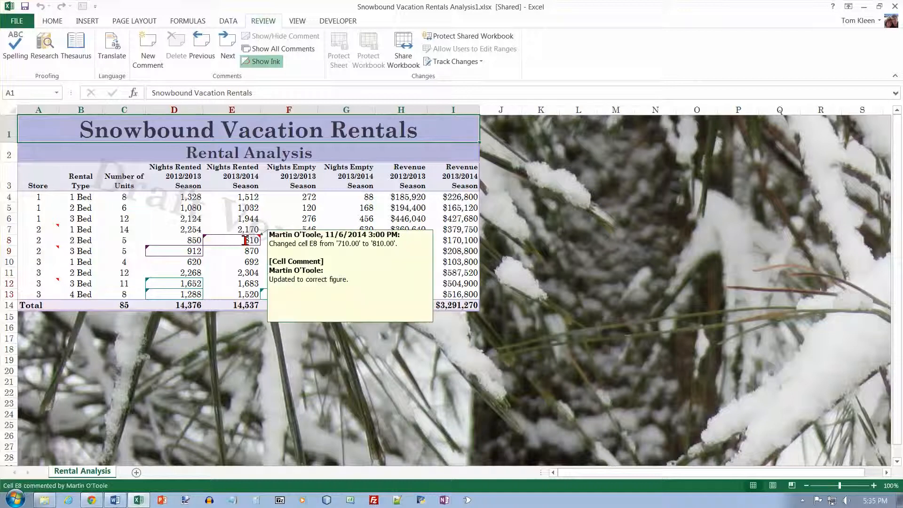
mouse_move(189, 250)
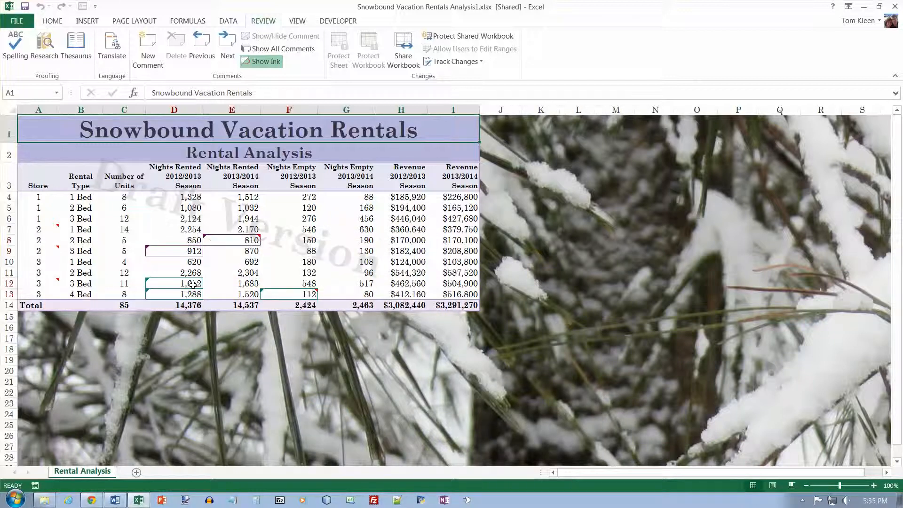
mouse_move(193, 284)
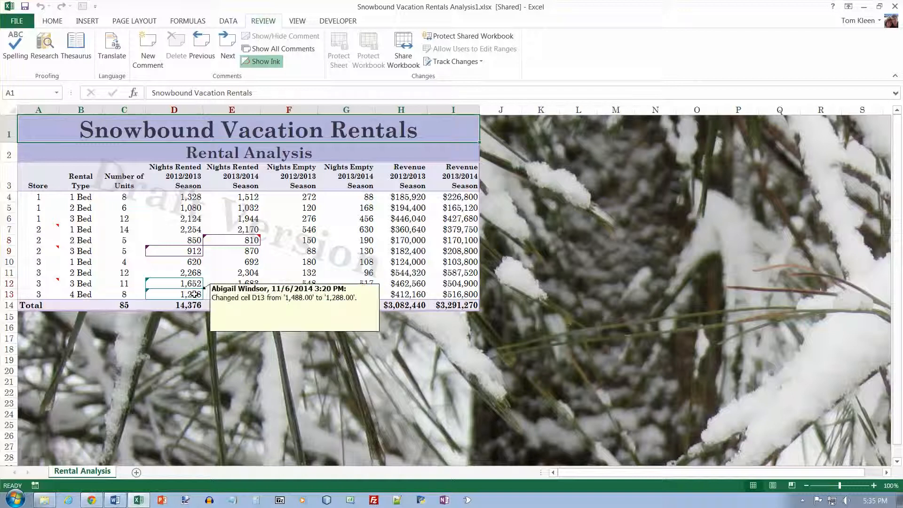
mouse_move(283, 295)
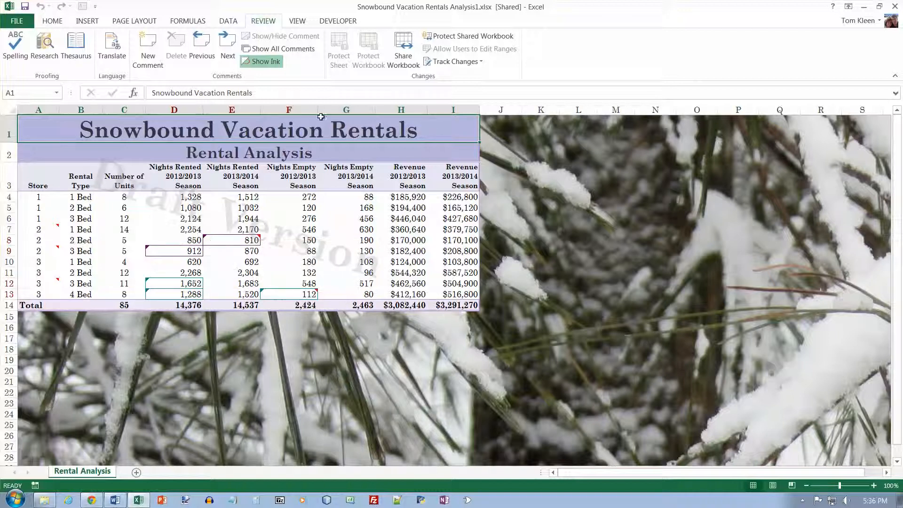
- Review the tracked changes with the When filter off and accept each one individually, starting with cell D9
left_click(481, 62)
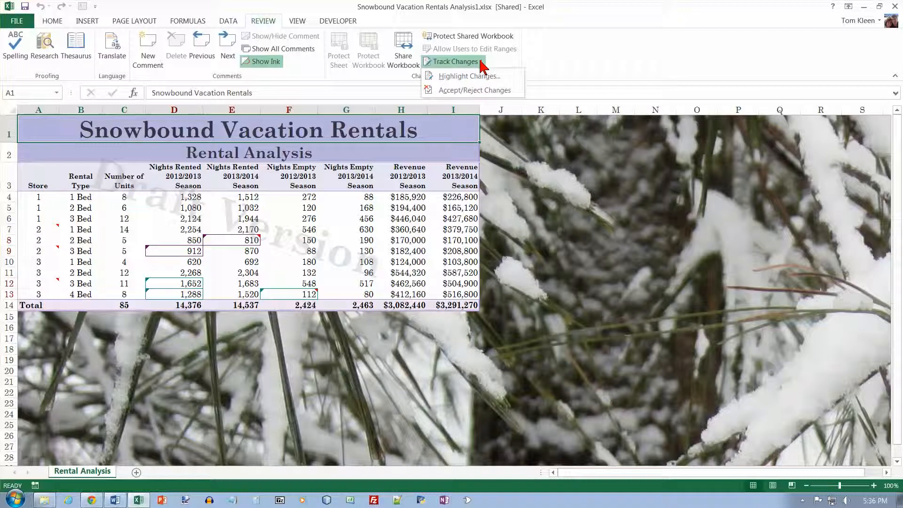
left_click(476, 92)
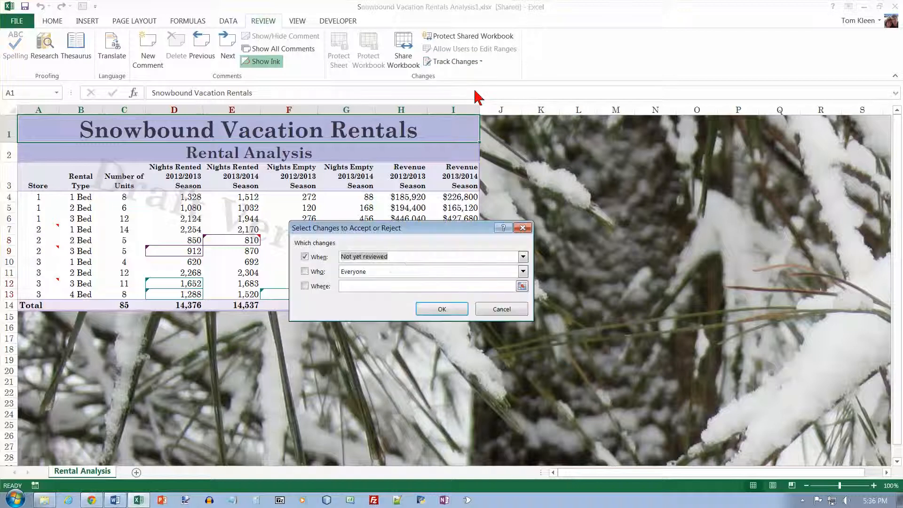
left_click_drag(418, 228, 509, 194)
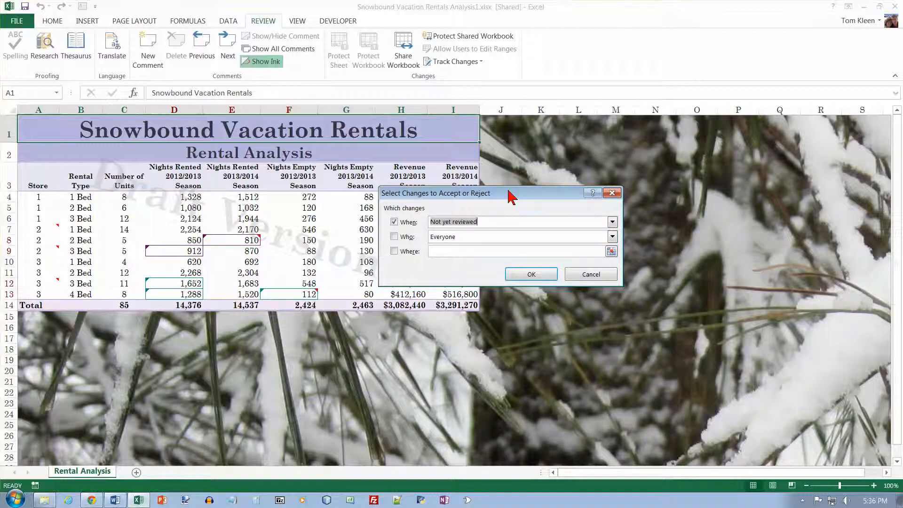
left_click(400, 225)
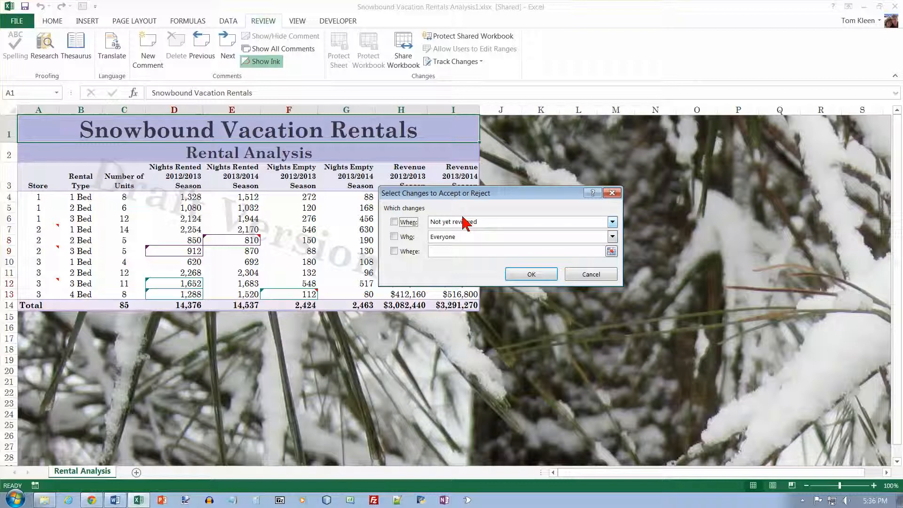
left_click(521, 273)
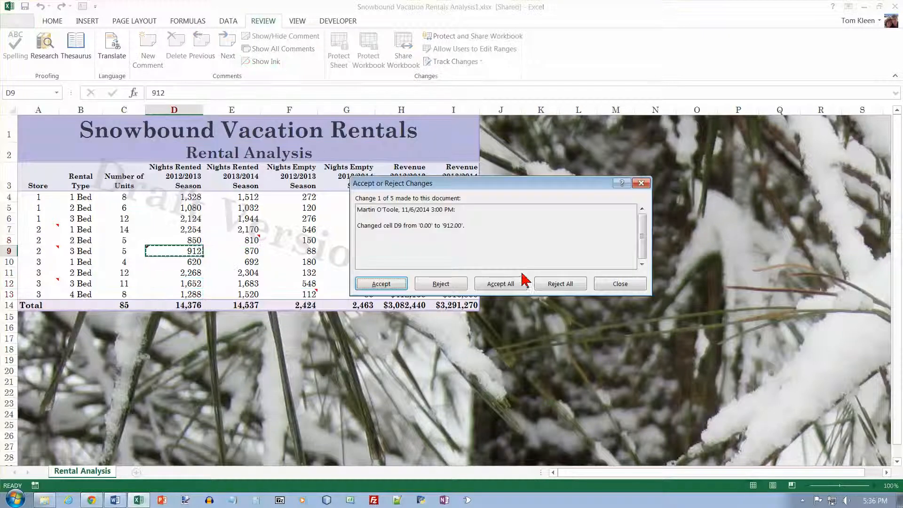
left_click_drag(500, 185, 527, 179)
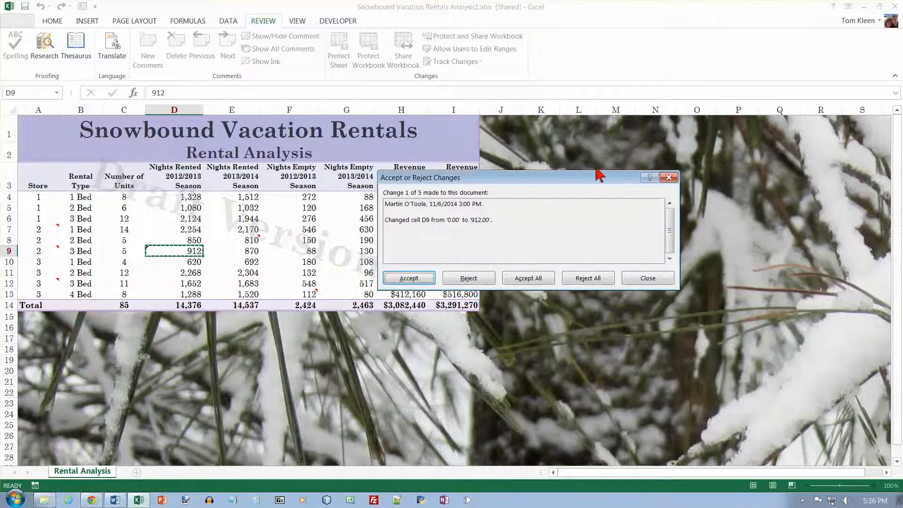
left_click_drag(600, 175, 637, 171)
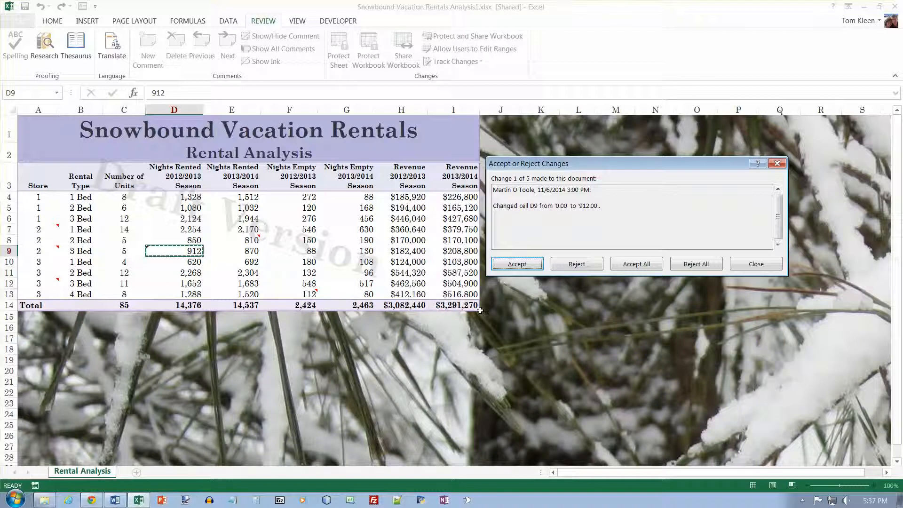
left_click(517, 264)
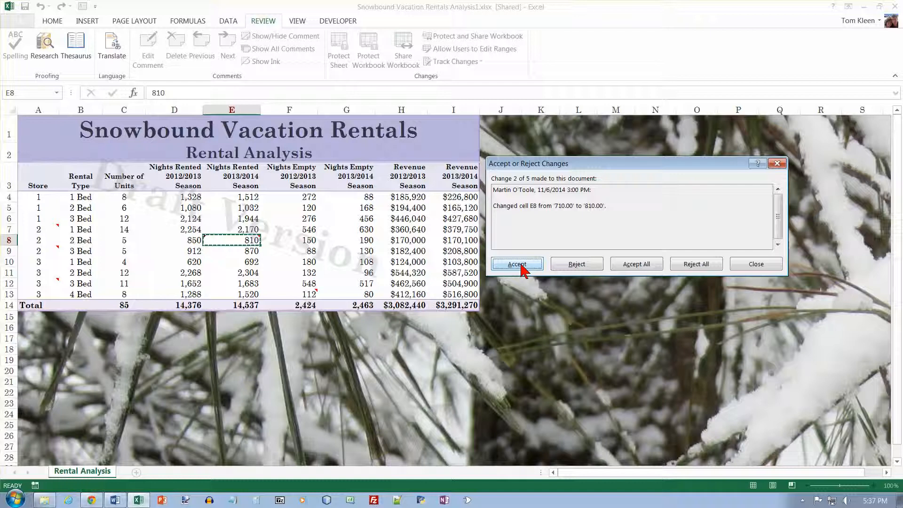
left_click(517, 264)
left_click(518, 264)
left_click(518, 264)
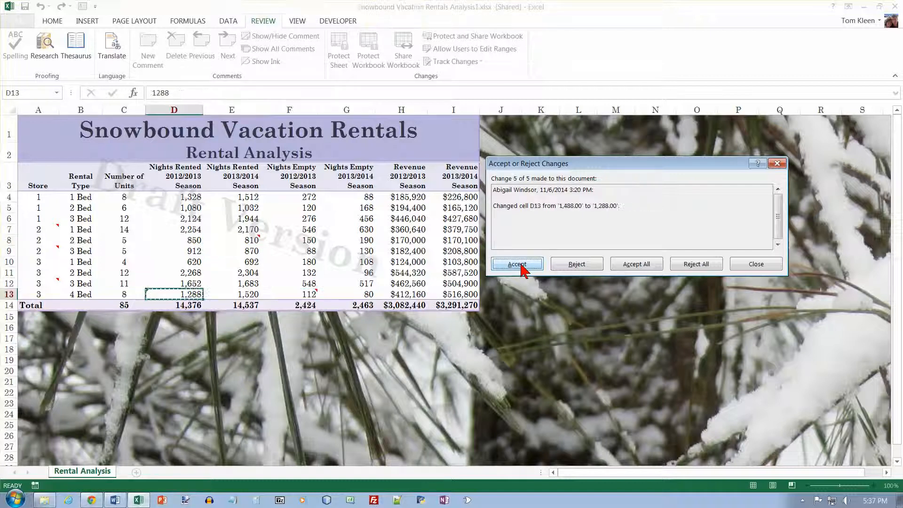
left_click(518, 264)
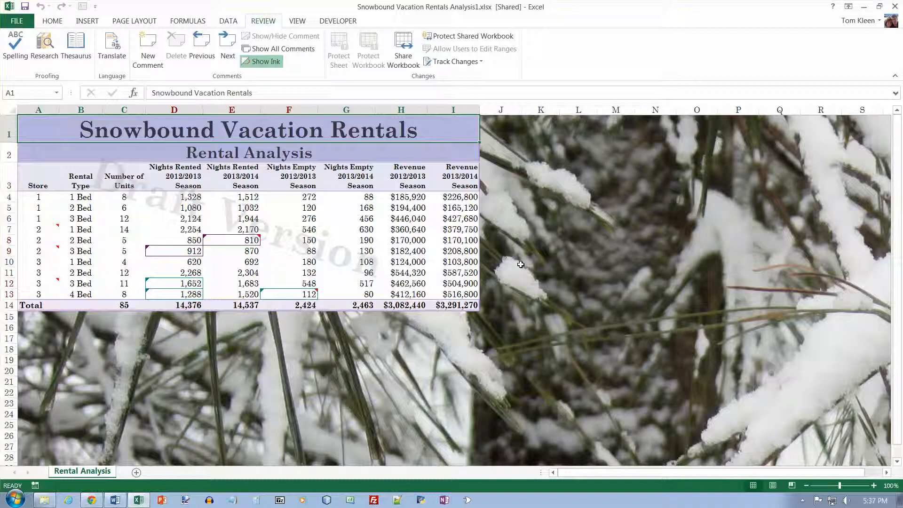
- Show all comments on the worksheet and delete the ones attached to cells A7, A9 and A12
left_click(285, 52)
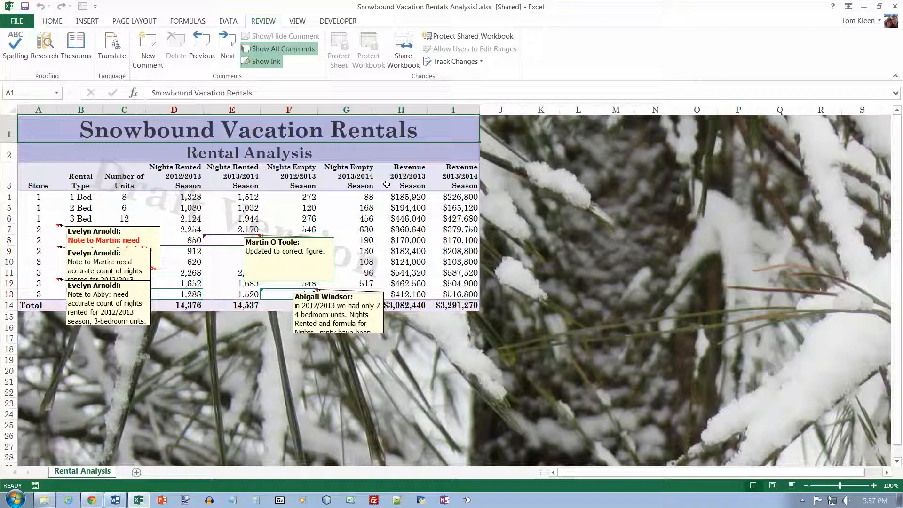
left_click(35, 230)
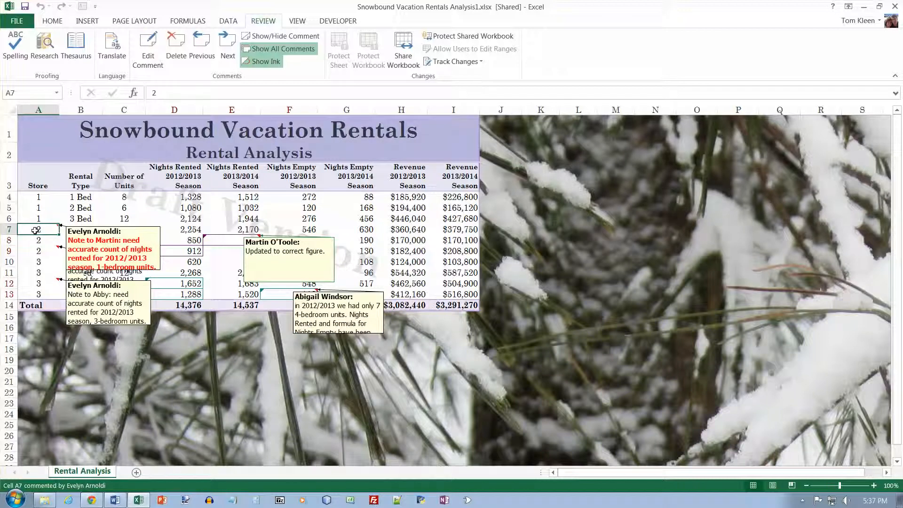
right_click(35, 231)
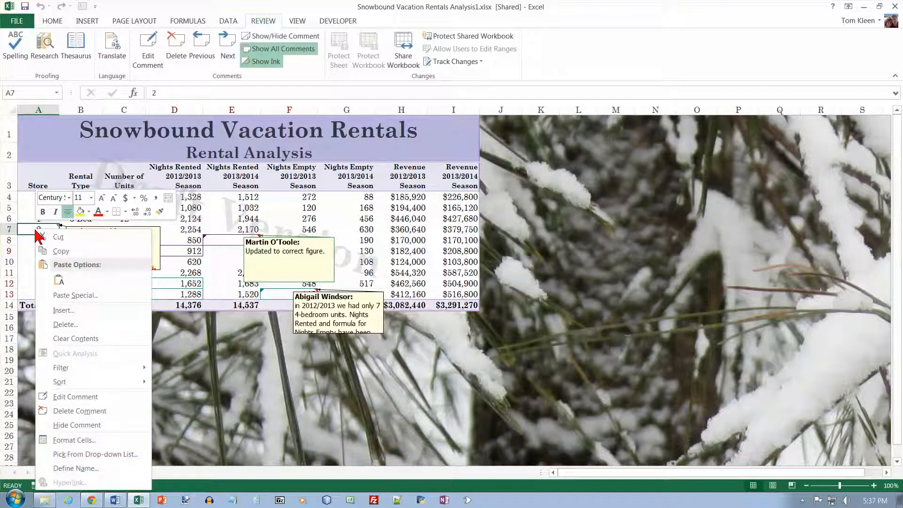
left_click(67, 411)
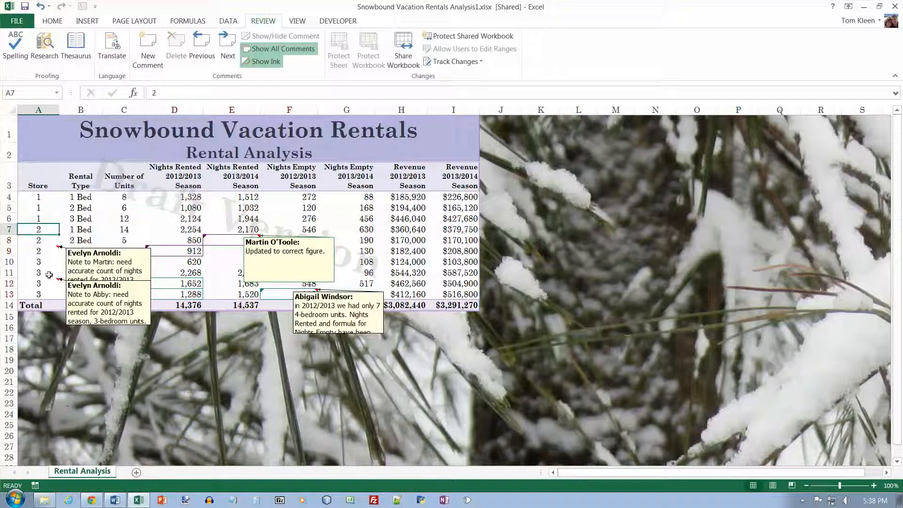
right_click(50, 252)
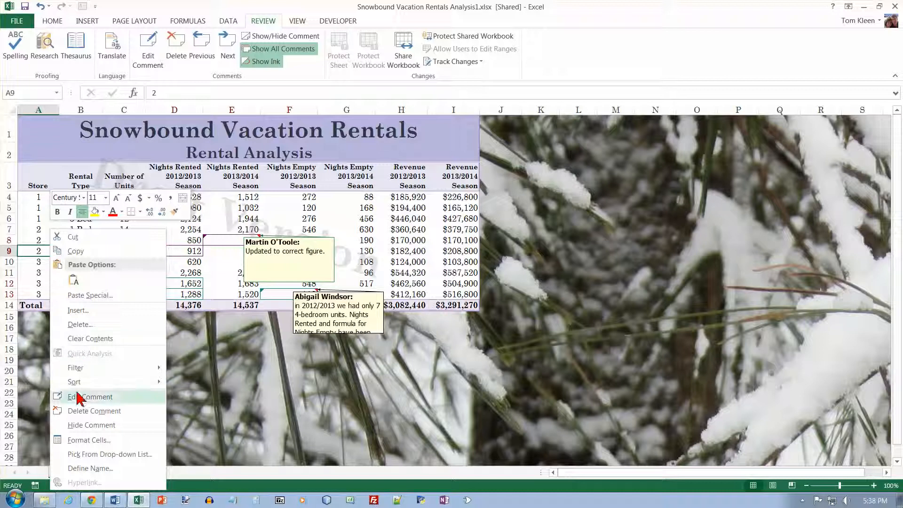
left_click(89, 410)
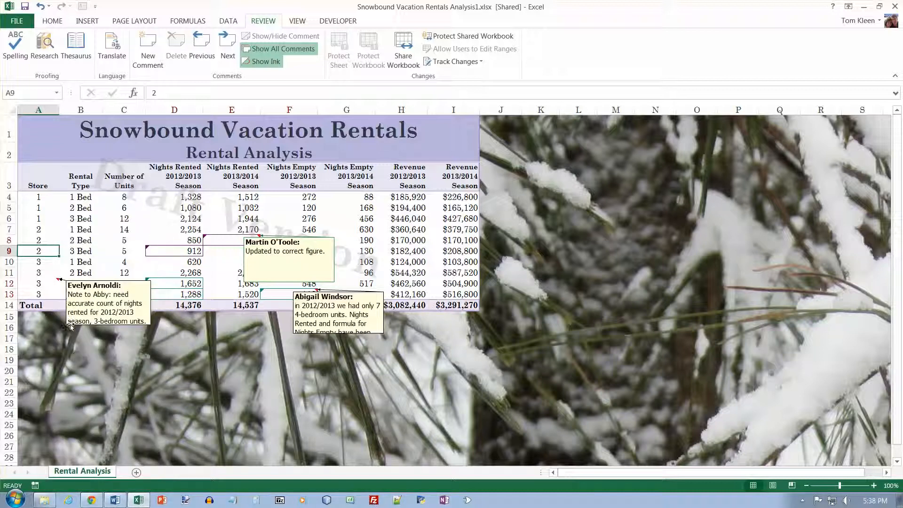
right_click(46, 282)
left_click(82, 203)
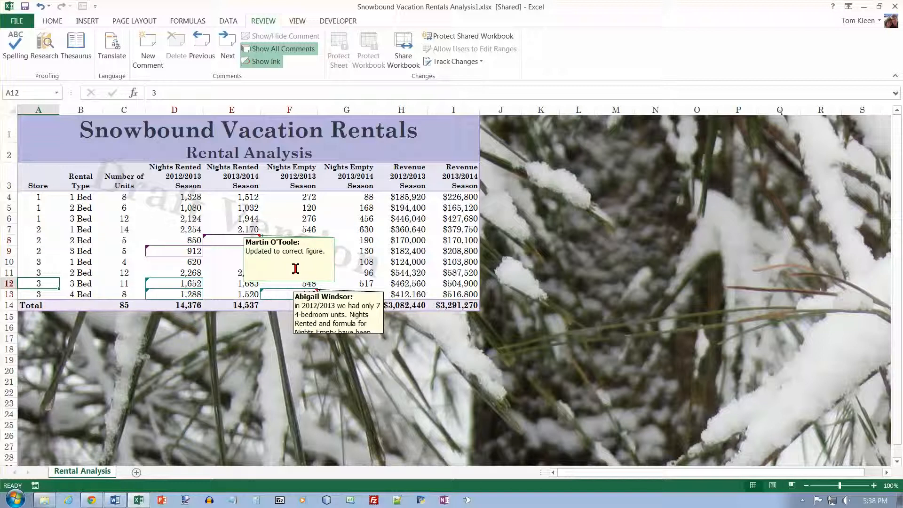
- Enlarge the comment box of cell F13 to fit its full text, and hide all comments
left_click_drag(383, 334, 409, 355)
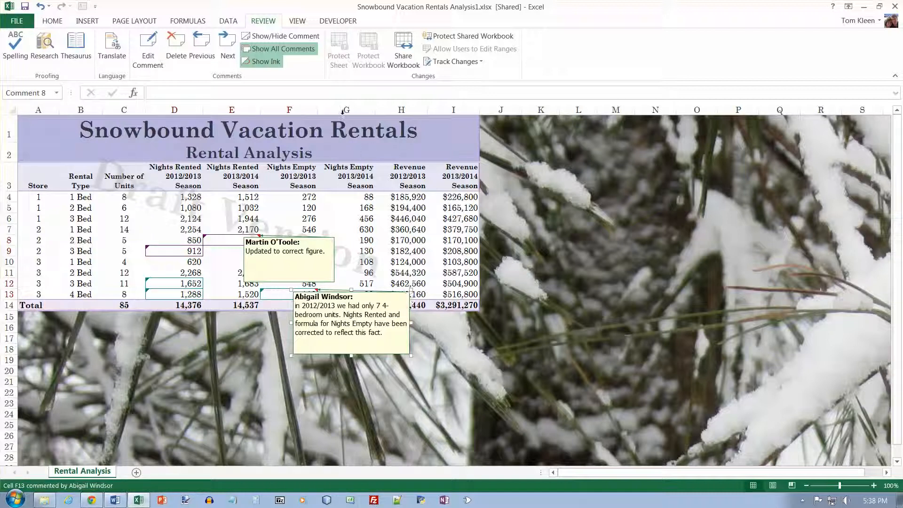
left_click(288, 52)
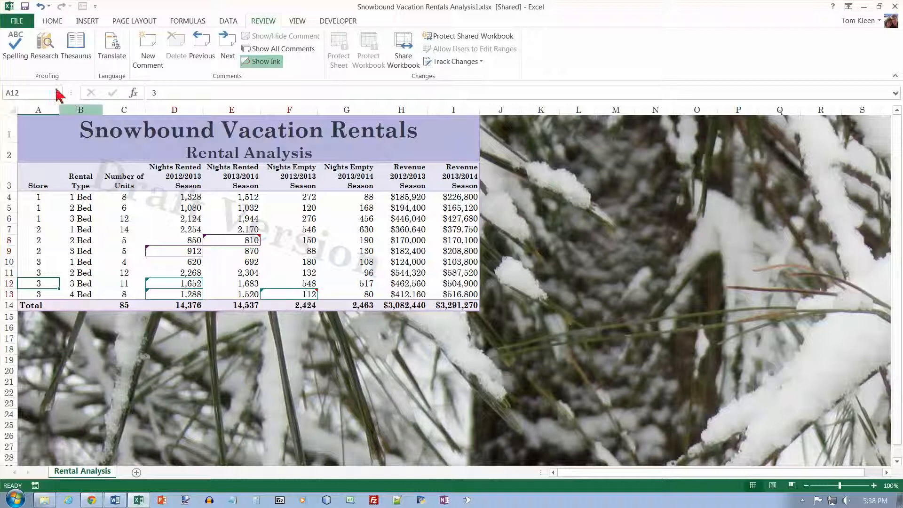
- Save a copy of the workbook as Snowbound Vacation Rentals Analysis3.xlsx in the Chapter11 folder
left_click(16, 27)
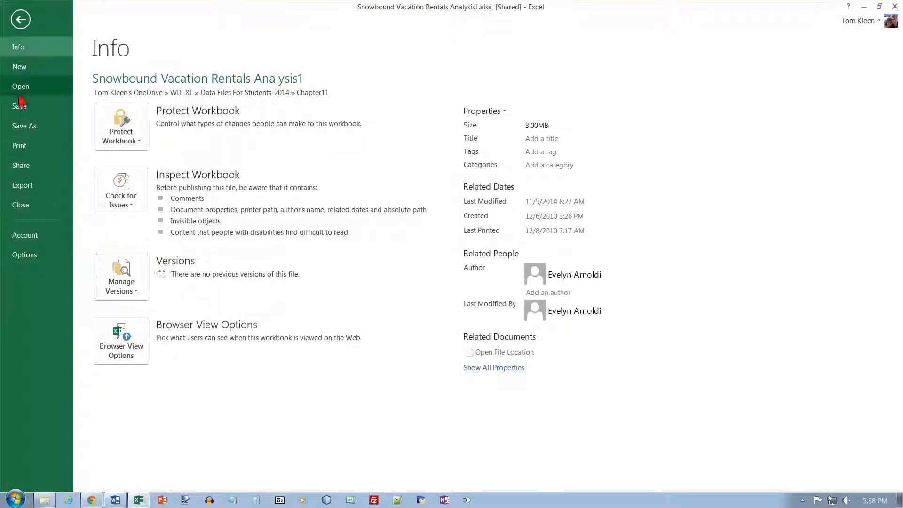
left_click(28, 128)
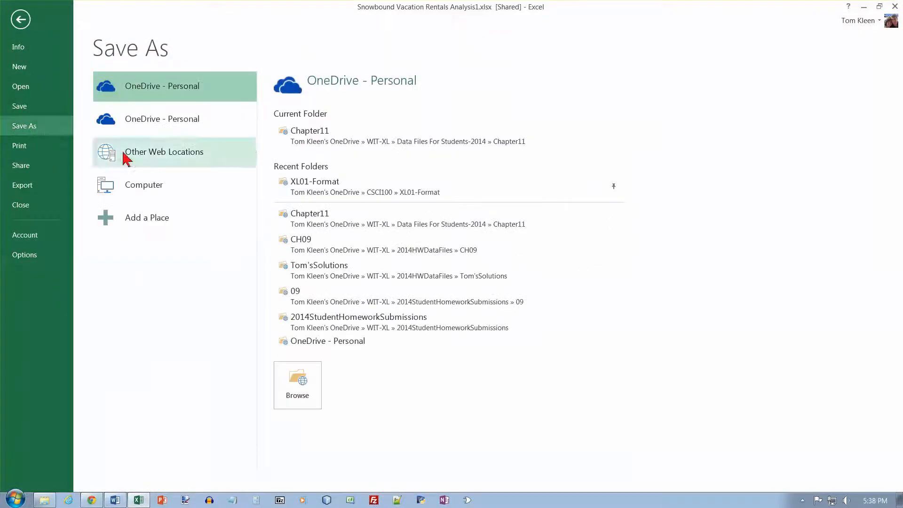
left_click(169, 190)
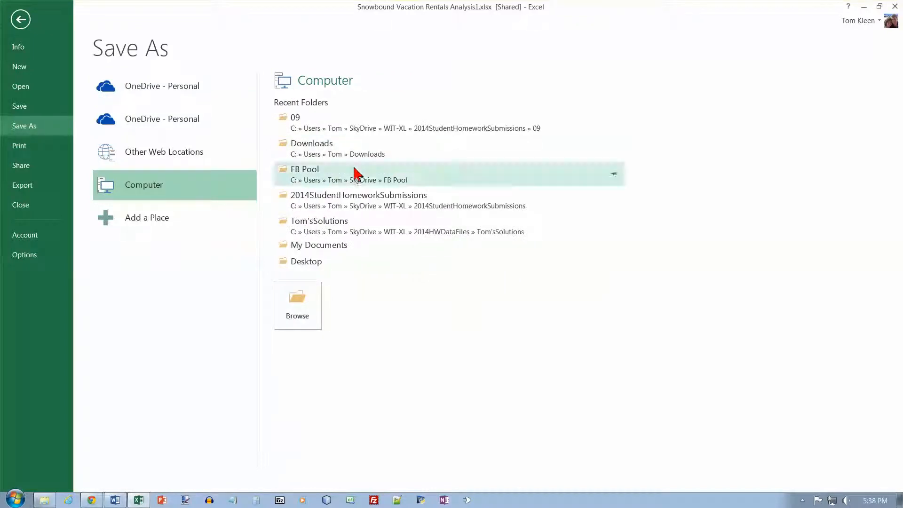
left_click(304, 302)
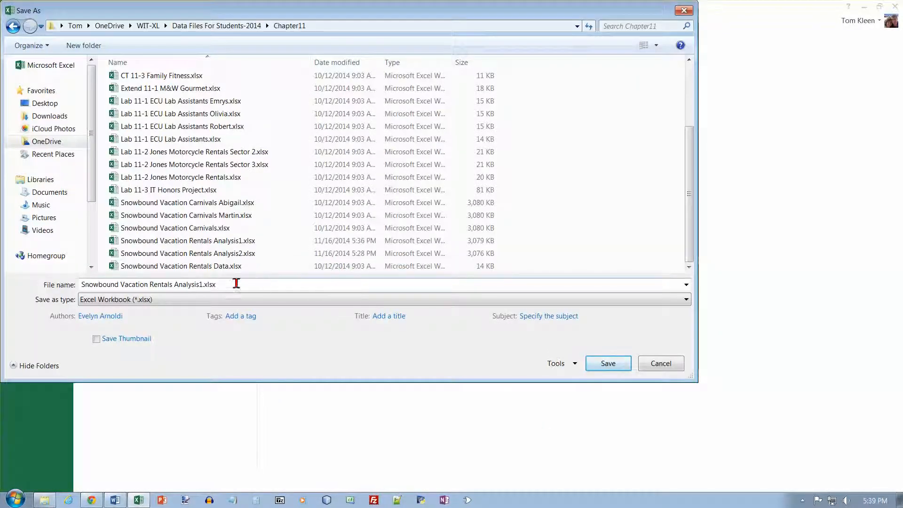
left_click(205, 285)
left_click(205, 285)
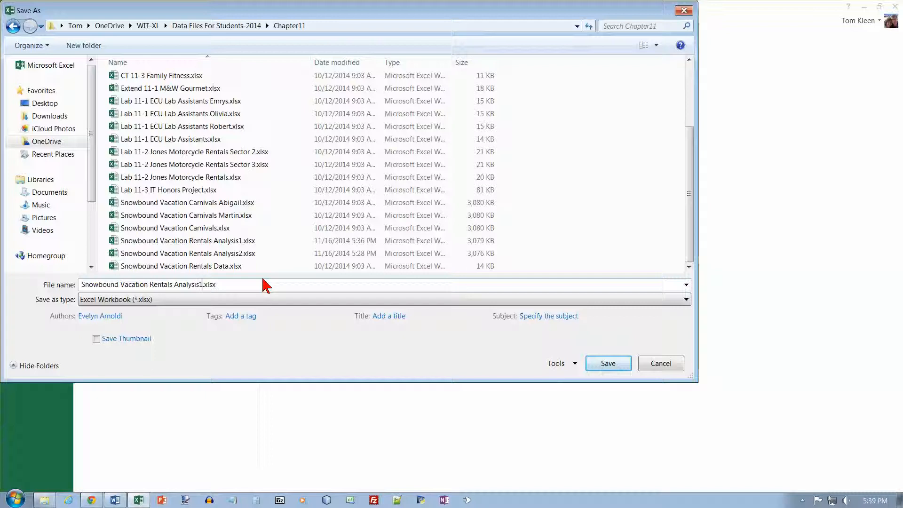
key("BackSpace")
type("3")
left_click(605, 366)
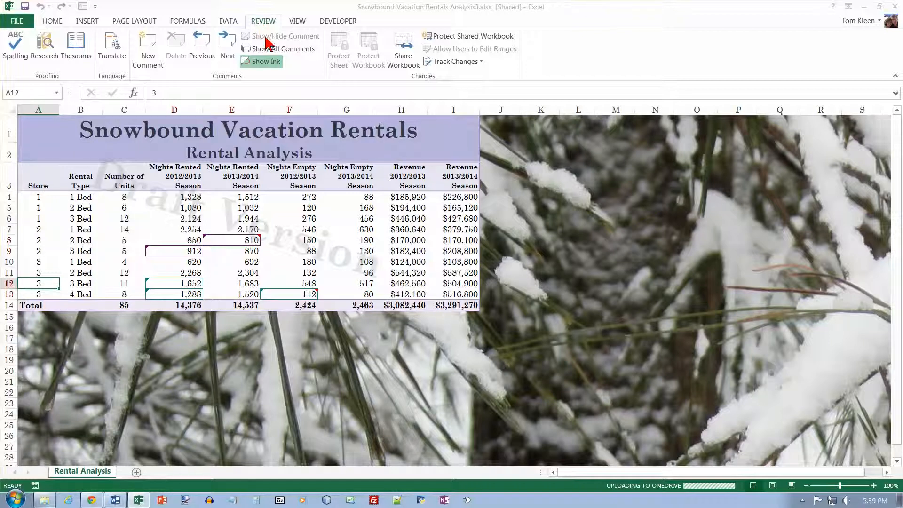
- Turn off tracking of changes while editing and remove the workbook from shared use, making it exclusive
left_click(482, 62)
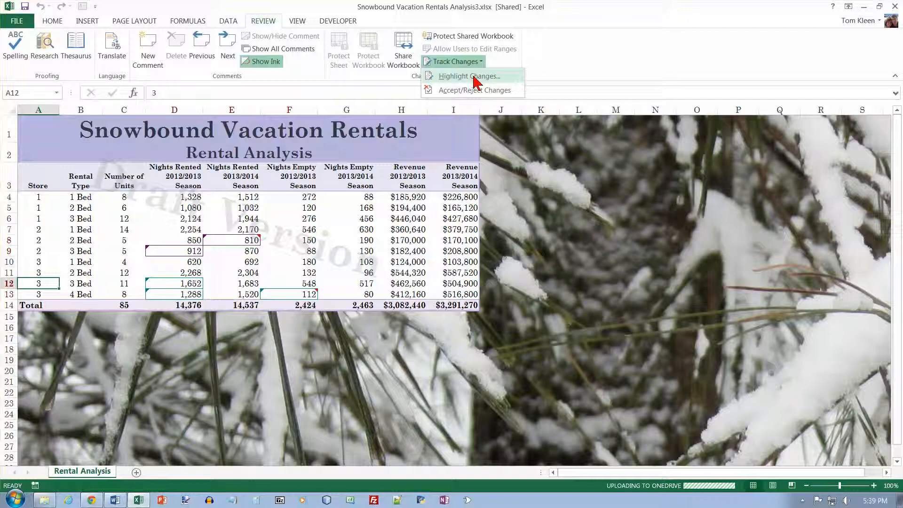
left_click(471, 76)
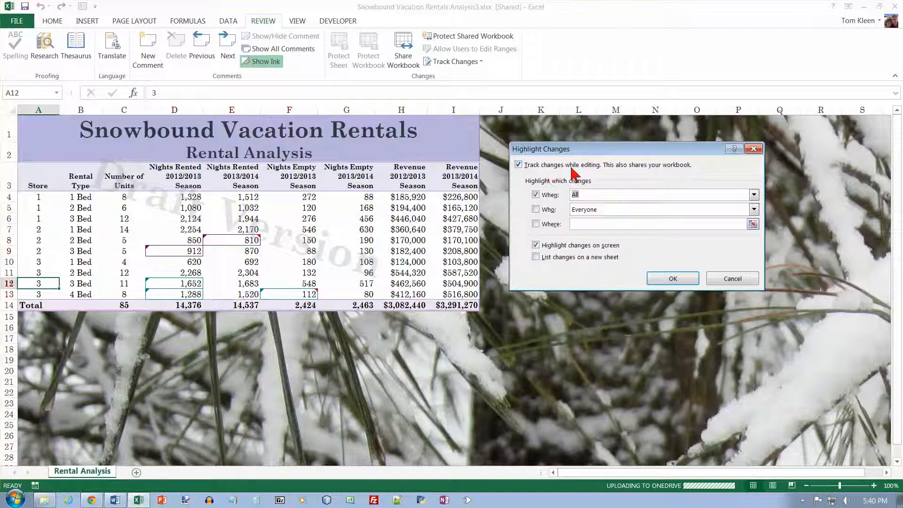
left_click(518, 166)
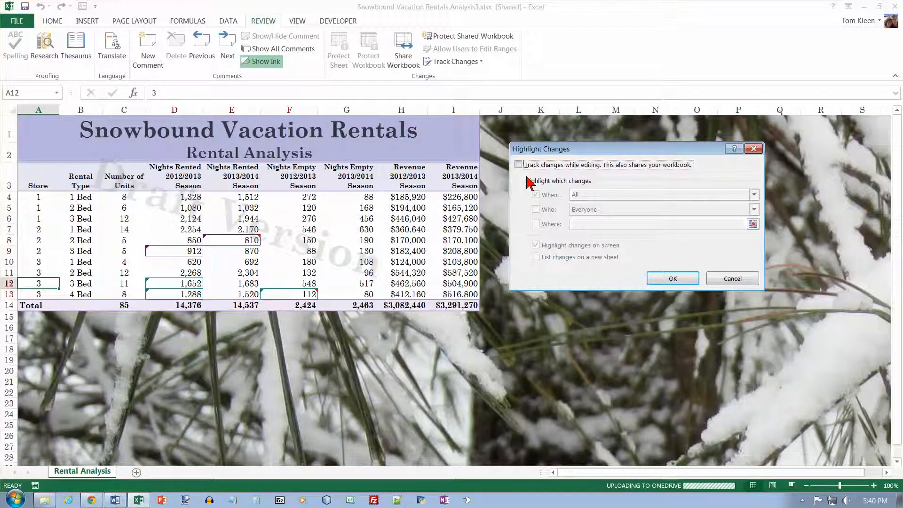
left_click(684, 281)
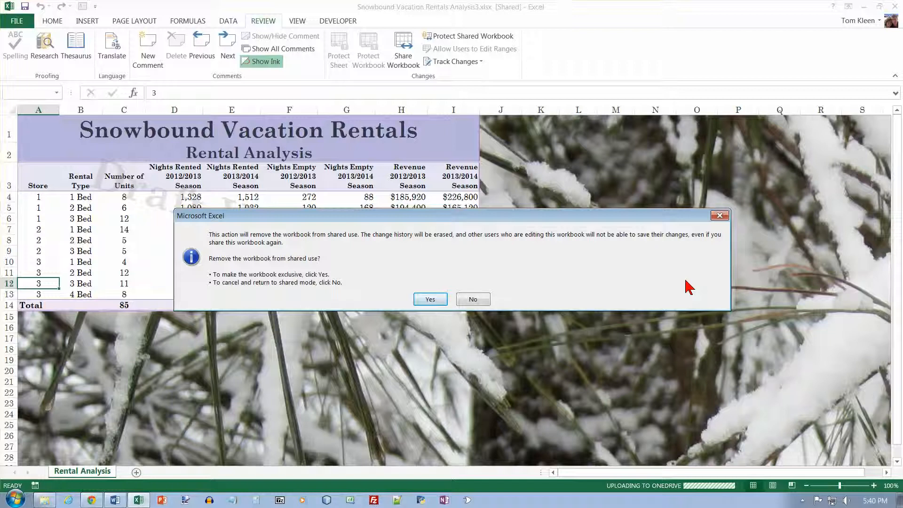
left_click(431, 300)
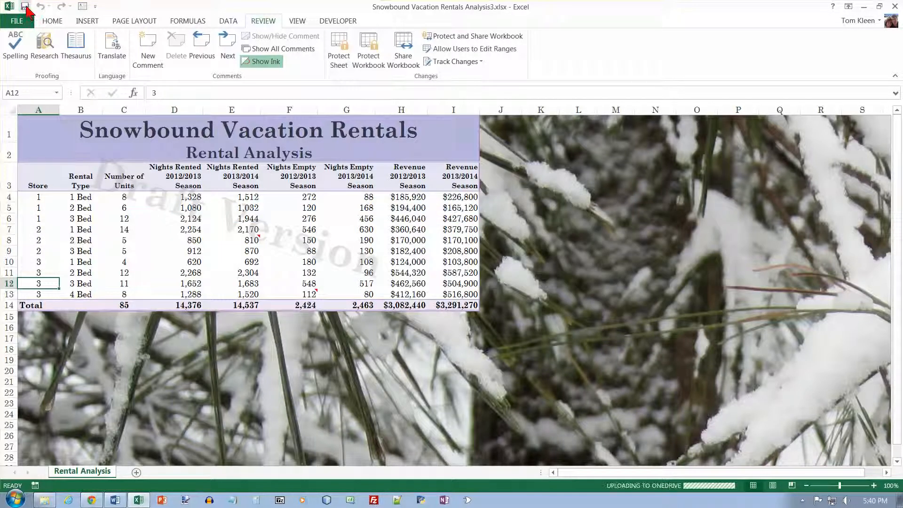
- Open the file information view of the Snowbound Vacation Rentals Analysis3 workbook
left_click(19, 23)
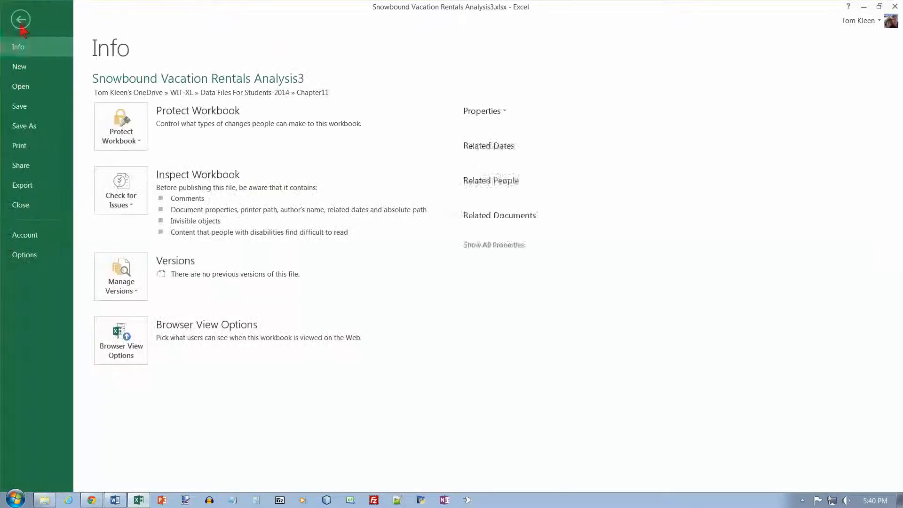